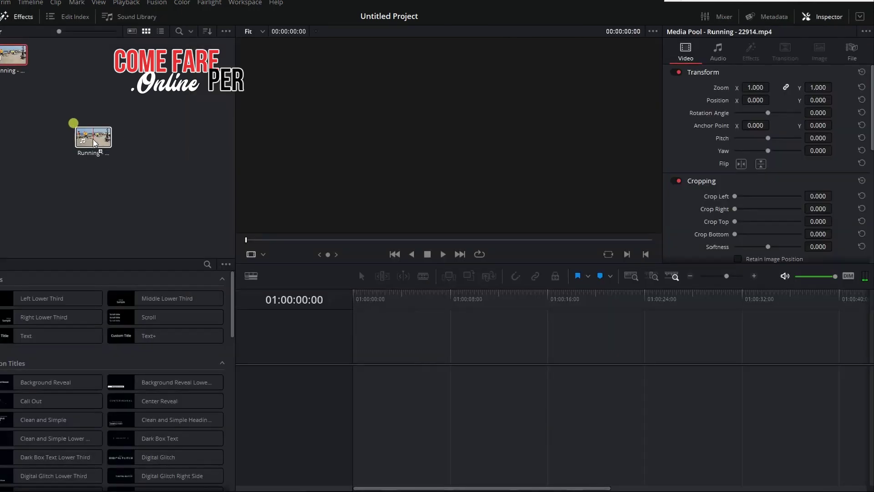
Drag Running - 22914.mp4 from the Media Pool onto the empty timeline to create Timeline 1.
left_click_drag(75, 124, 387, 344)
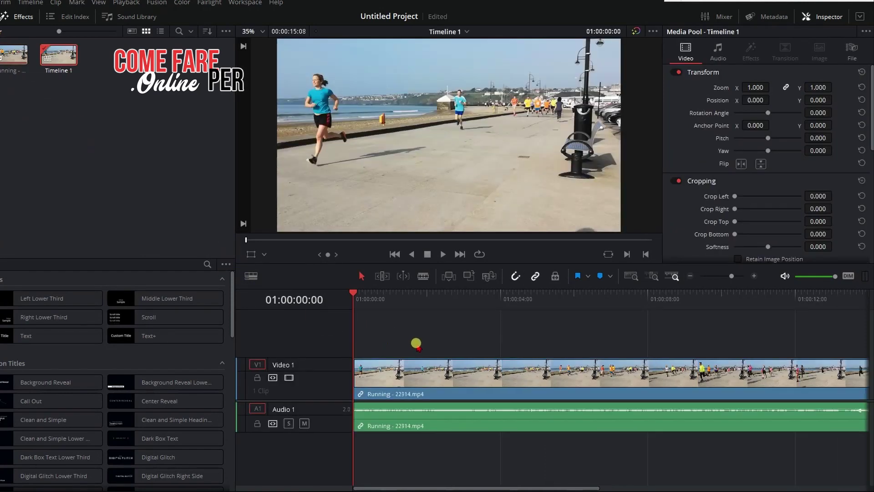
Blade the Running clip at 01:00:06:16 and 01:00:10:00, then return to the Selection tool.
left_click(355, 292)
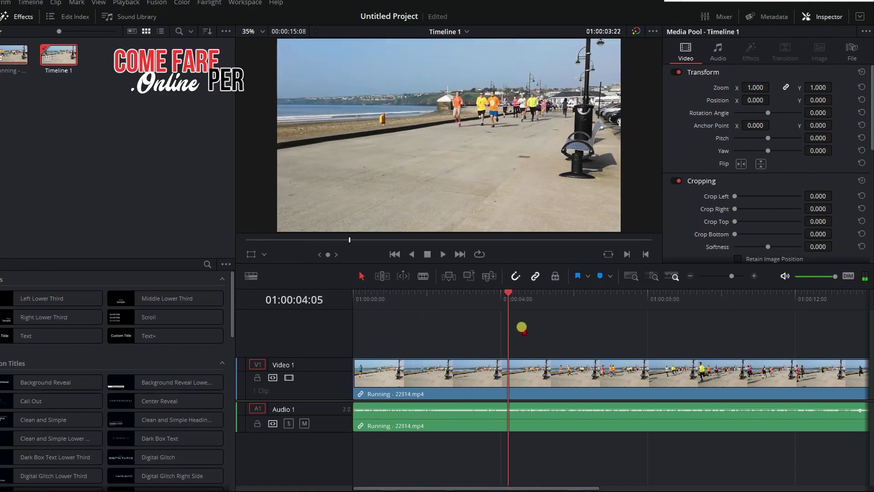
left_click_drag(359, 292, 599, 333)
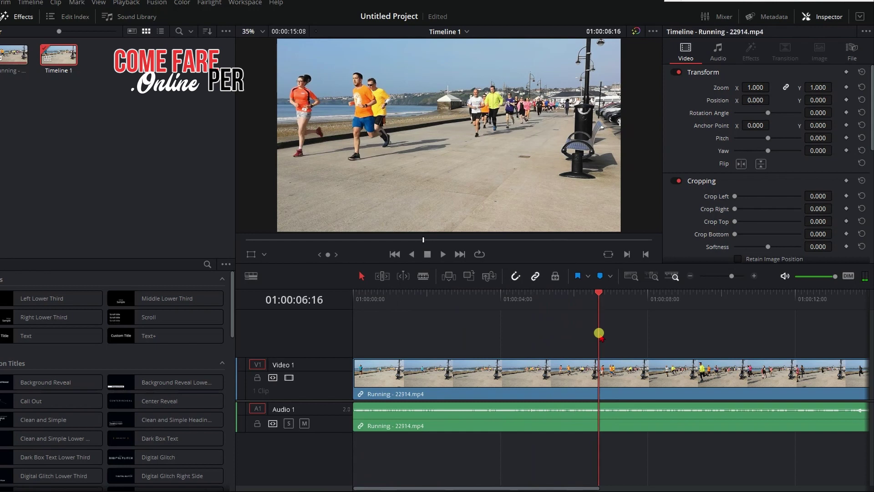
left_click(425, 277)
left_click(599, 375)
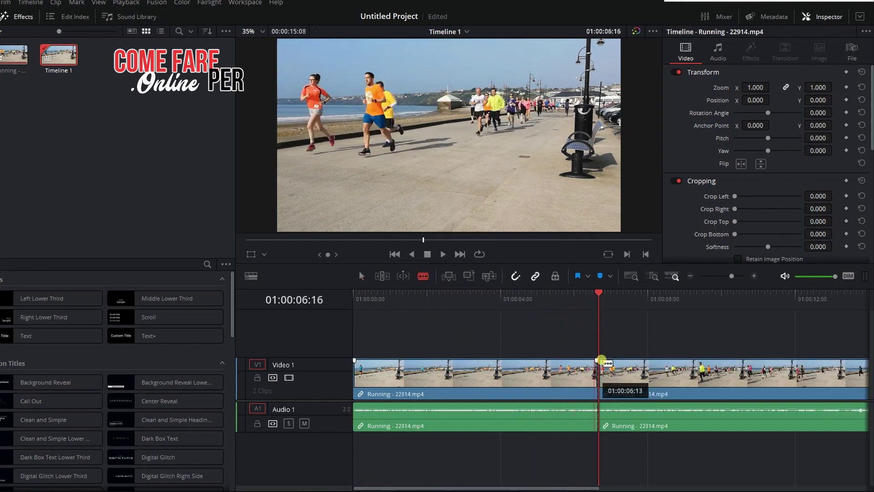
left_click_drag(601, 294, 722, 293)
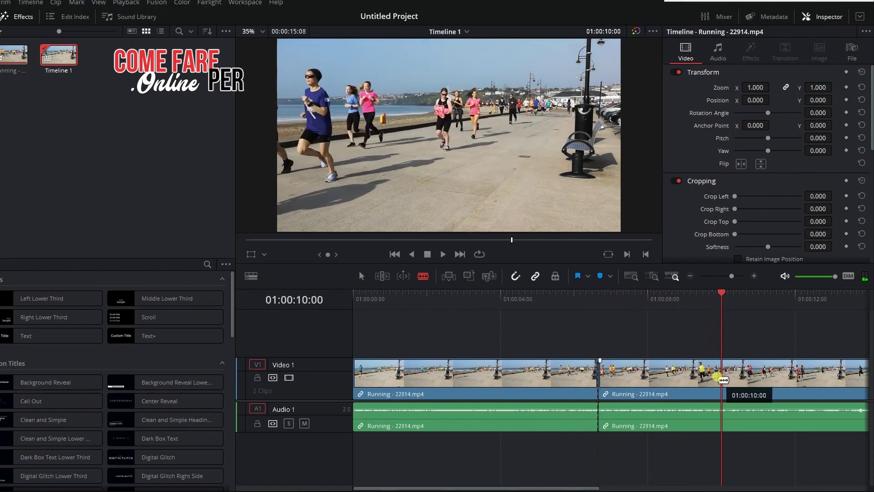
left_click(722, 372)
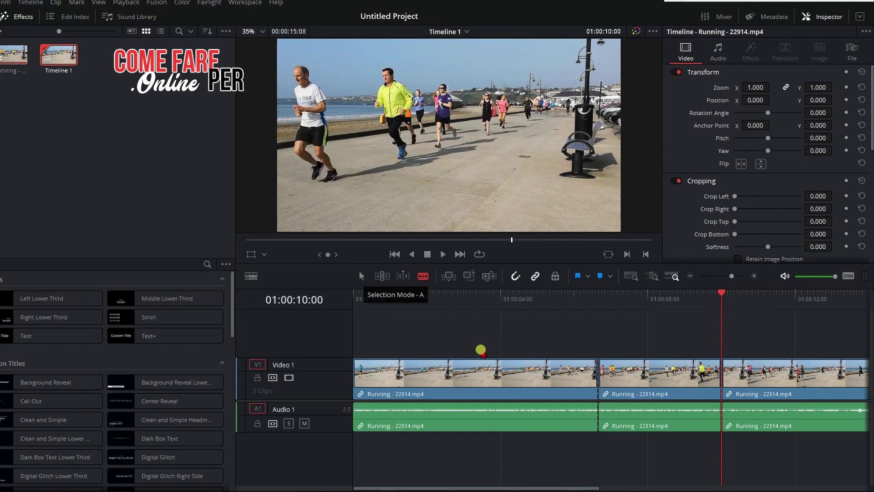
left_click(362, 276)
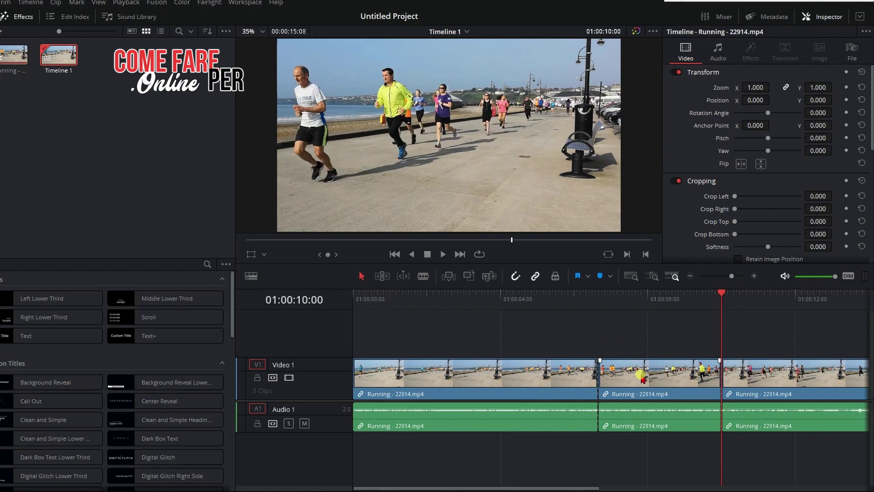
Raise the middle clip's speed to 400% in the Change Clip Speed dialog.
right_click(643, 378)
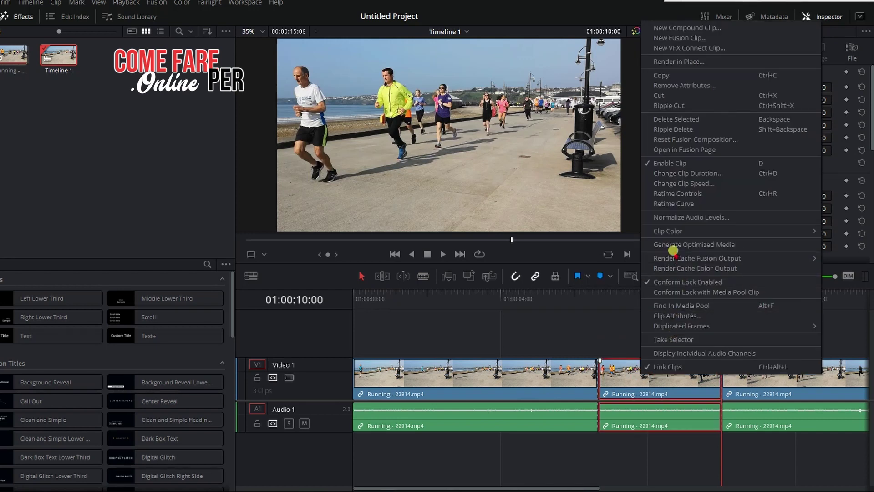
left_click(682, 183)
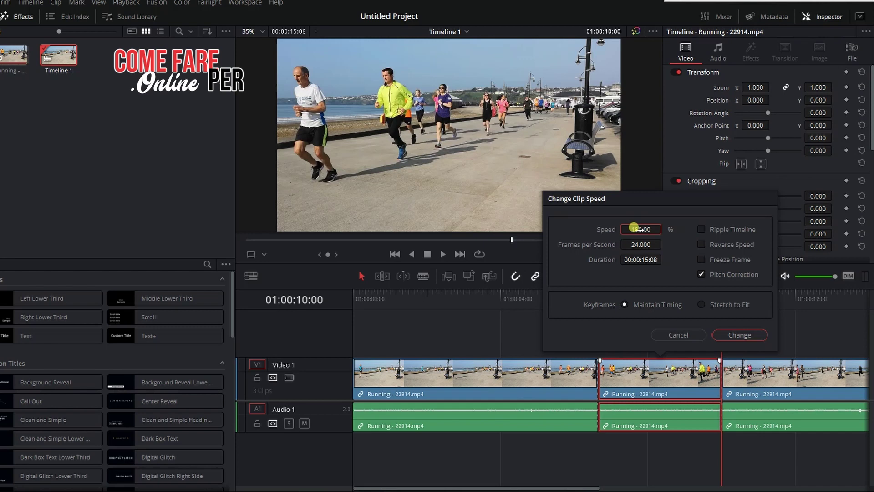
mouse_move(635, 228)
left_mouse_down()
mouse_move(384, 275)
mouse_move(447, 428)
left_mouse_up()
Apply the 400% Stretch to Fit speed change and play back from 01:00:06:00.
left_click(702, 306)
left_click(740, 336)
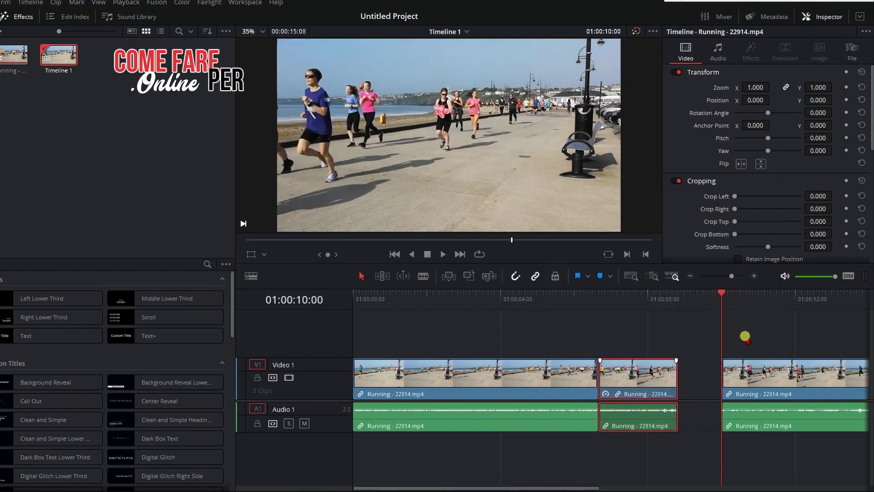
left_click(574, 293)
left_click(442, 254)
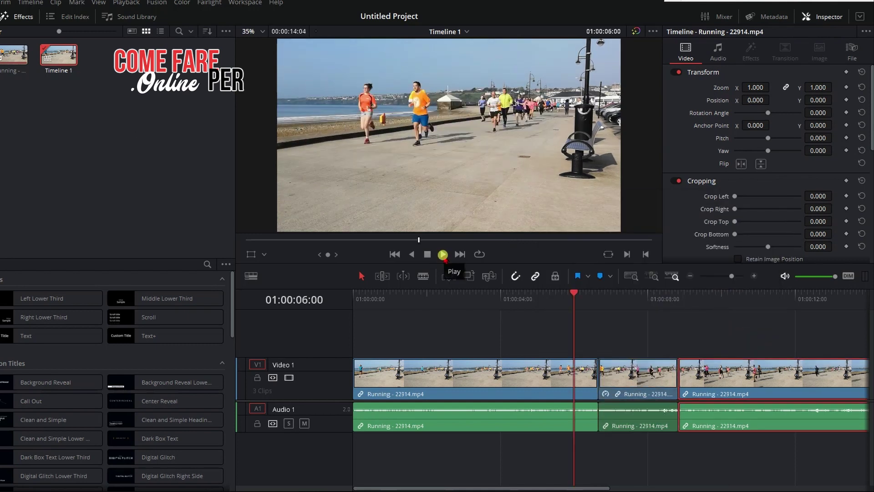
left_click(442, 254)
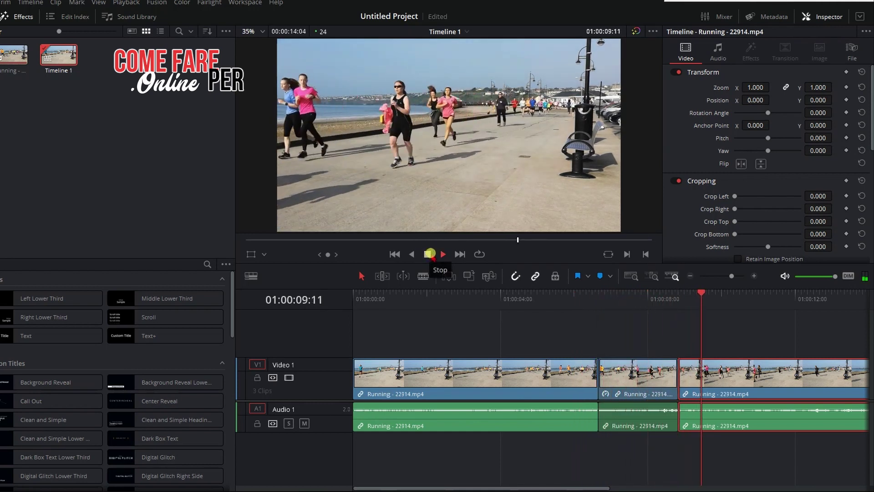
left_click(428, 254)
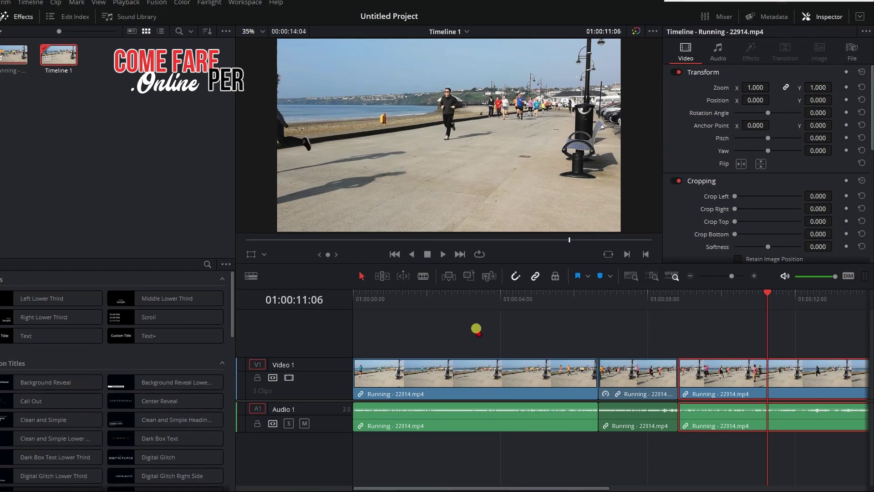
Undo the speed change and the cuts, rejoining the Running clip.
key("shift+period")
key("shift+period")
key("shift+period")
key("Delete")
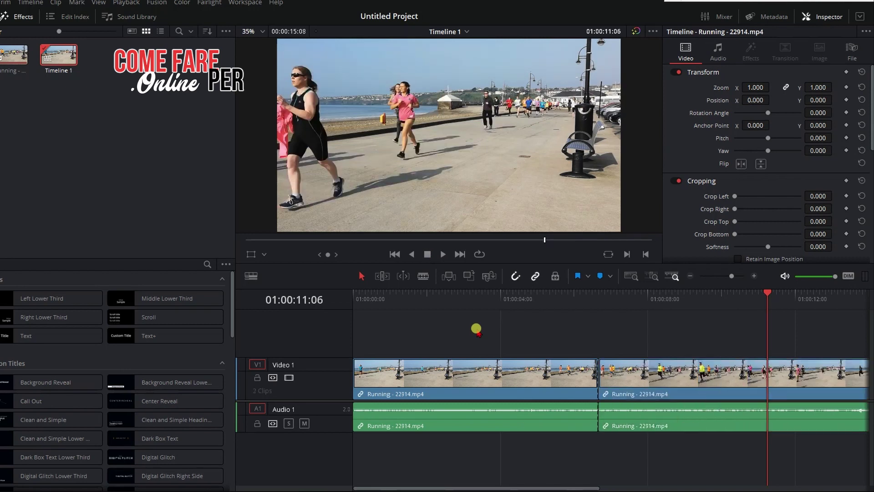
key("BackSpace")
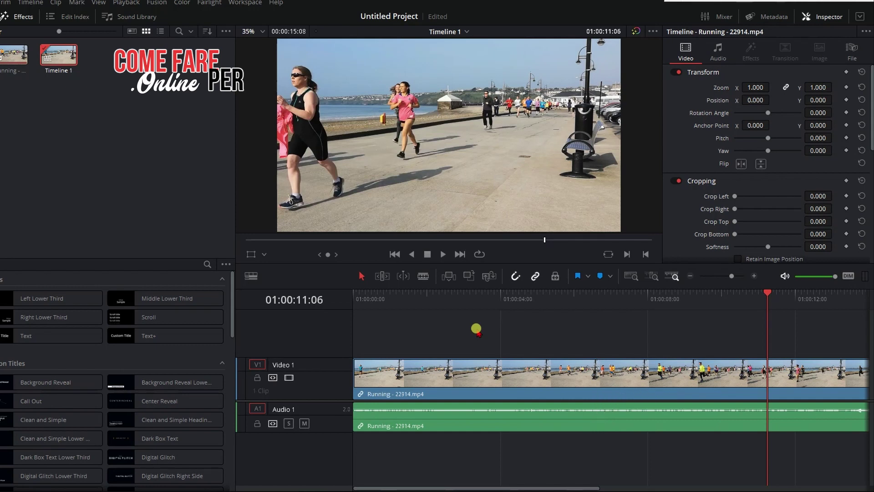
Blade the clip at two new points and select the middle part.
left_click(421, 275)
left_click_drag(767, 291, 699, 301)
left_click(611, 374)
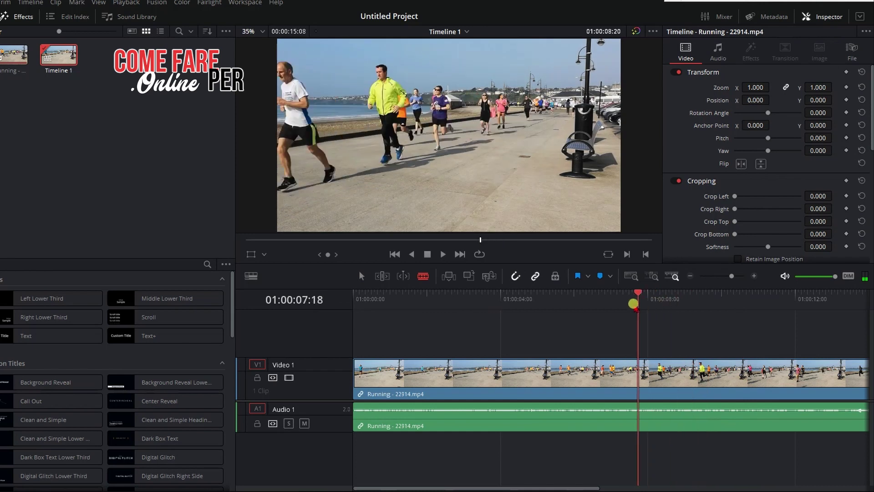
left_click(747, 373)
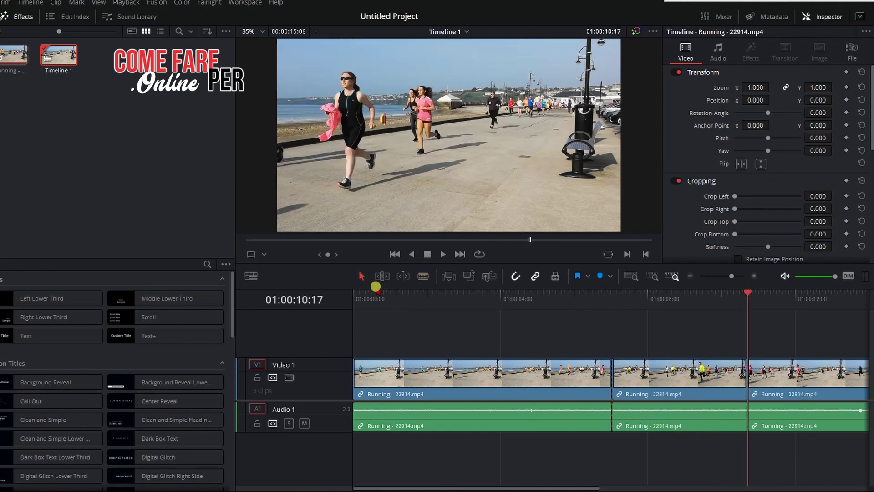
left_click(664, 381)
In the middle clip's Change Clip Speed, try 111%, 88%, 45%, 41%, then set 7.2 fps.
right_click(664, 380)
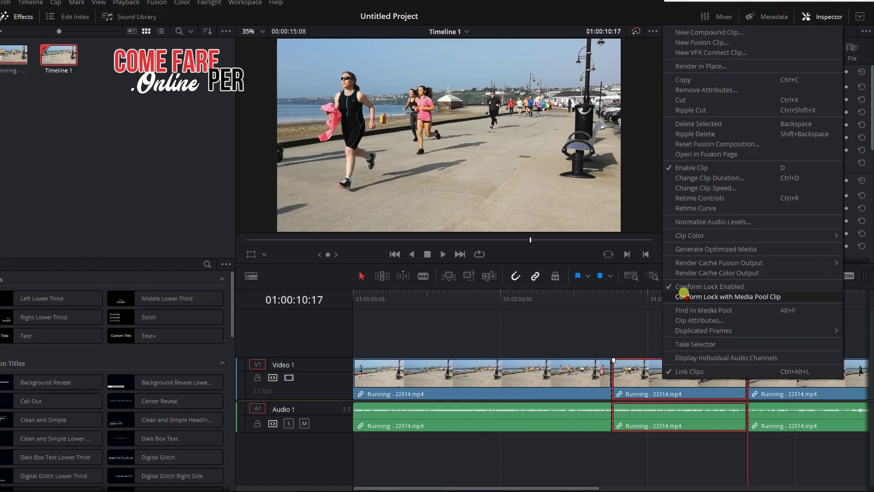
left_click(697, 188)
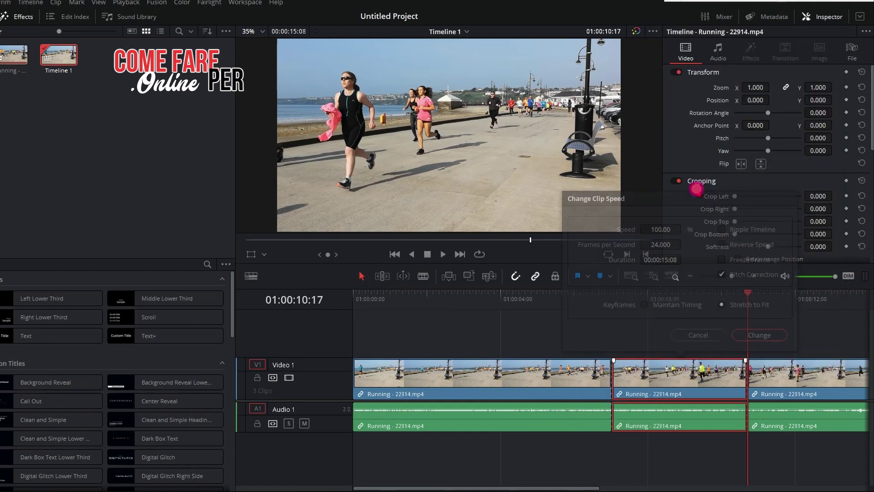
left_click(653, 222)
type("111")
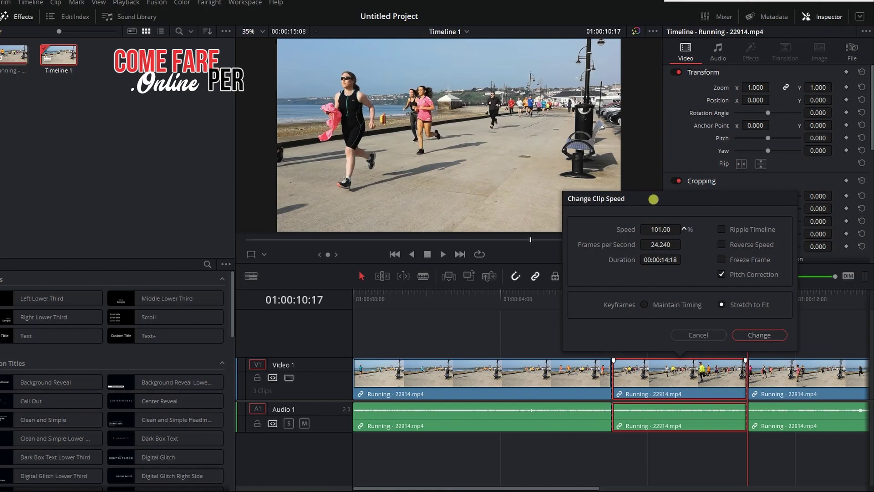
key("Return")
type("88")
key("Return")
type("45")
key("Return")
type("41")
key("Return")
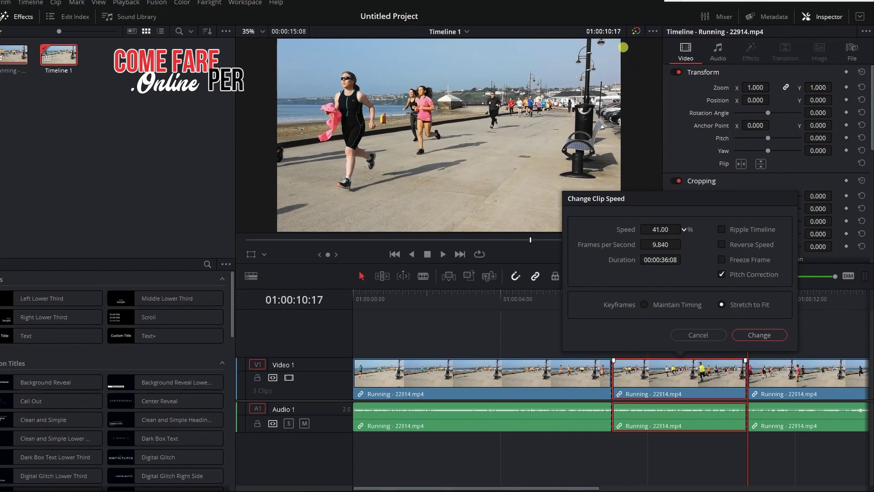
type("7.2")
key("Return")
Apply the 30% slow-down and play back the section from 01:00:06:02.
left_click(762, 336)
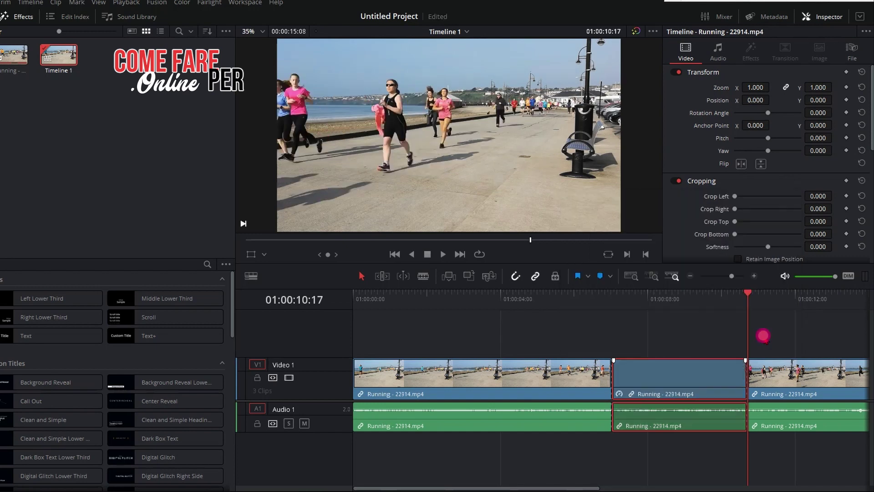
left_click(577, 293)
left_click(443, 255)
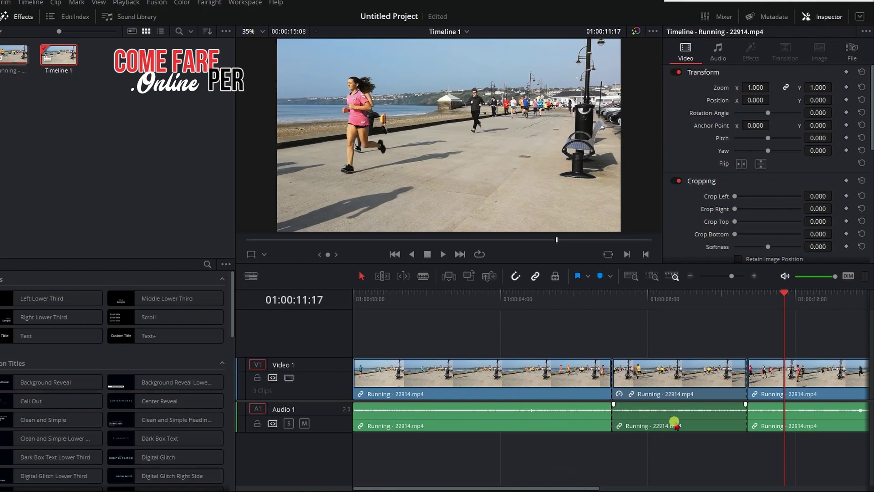
Set the middle clip's Retime Process to Frame Blend in the Inspector.
left_click(640, 373)
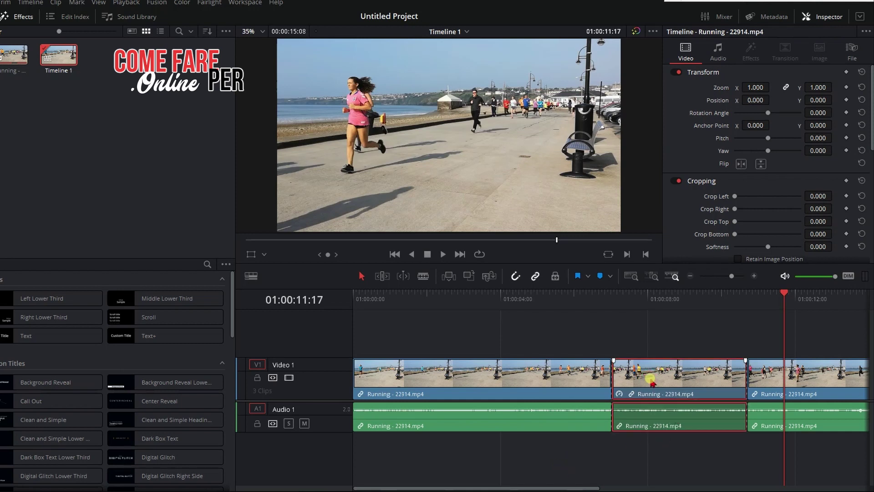
left_click(828, 18)
left_click(828, 17)
left_click_drag(871, 115, 865, 239)
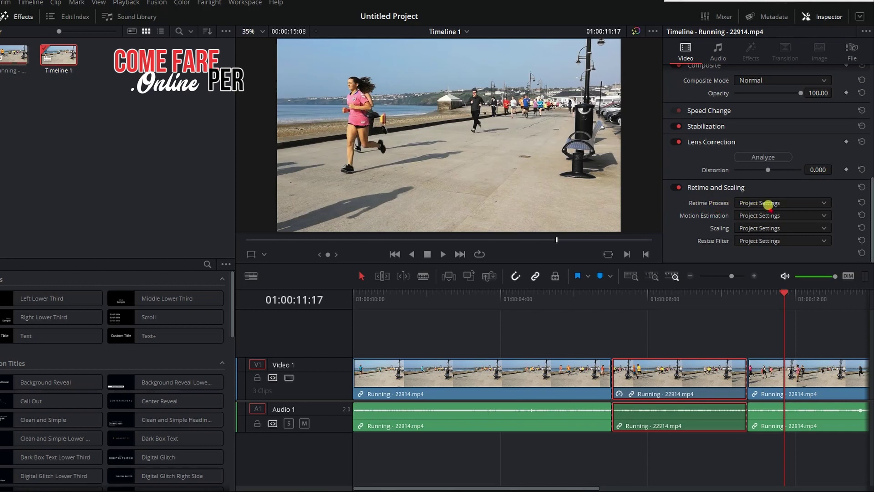
left_click(822, 203)
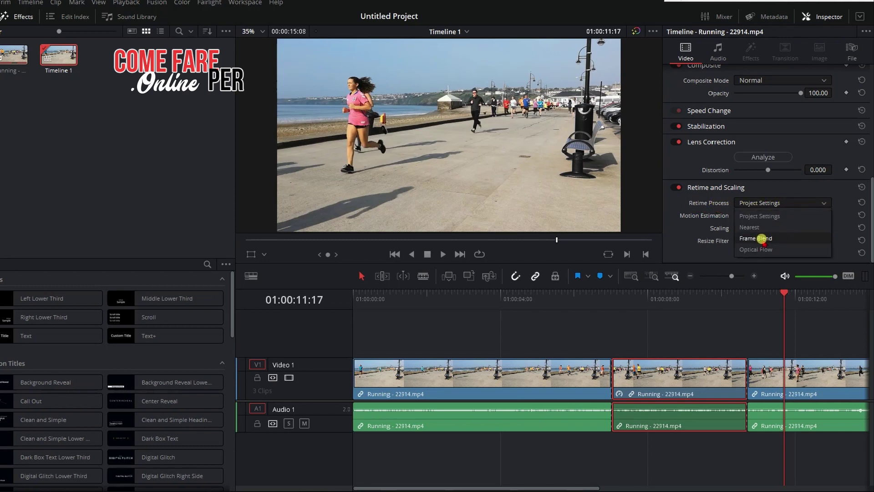
left_click(759, 239)
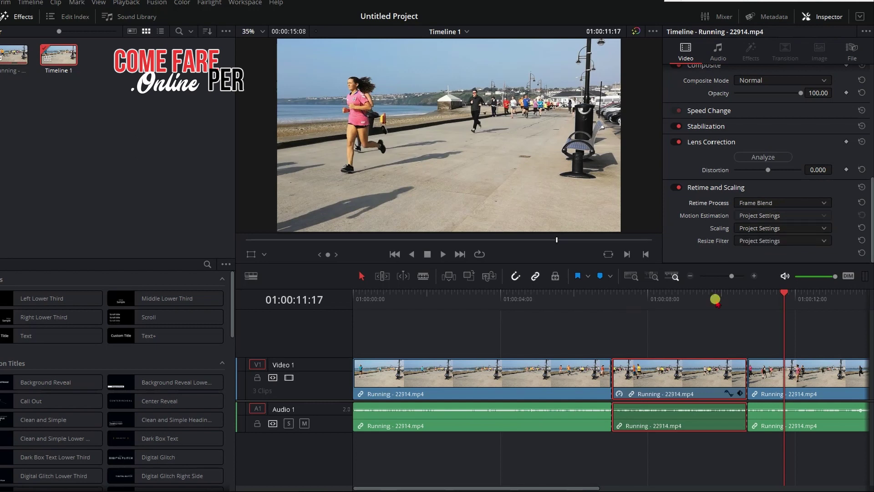
left_click(573, 294)
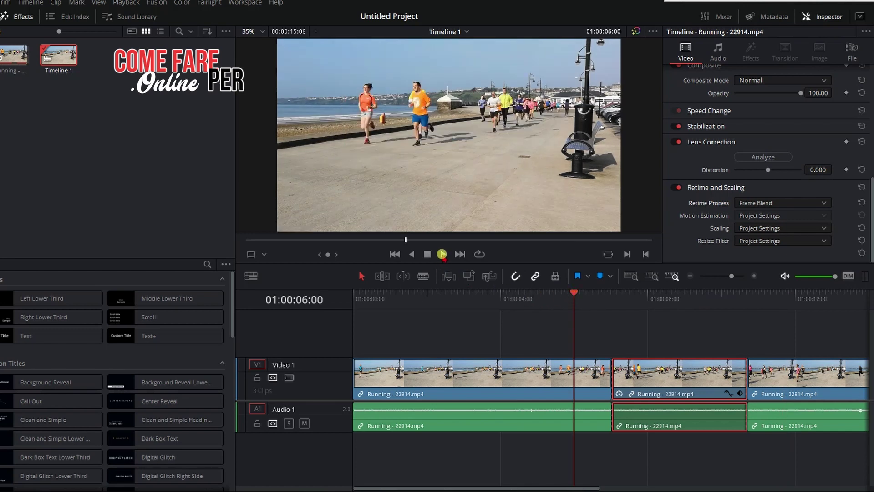
left_click(442, 254)
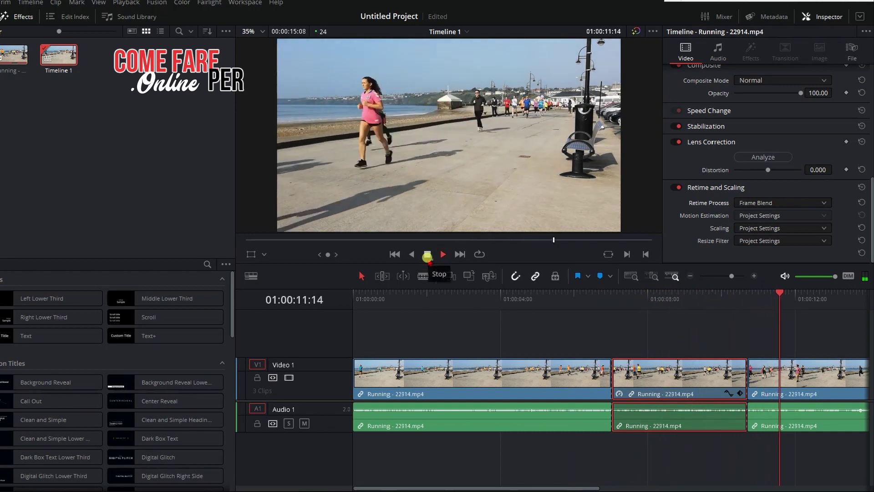
left_click(428, 254)
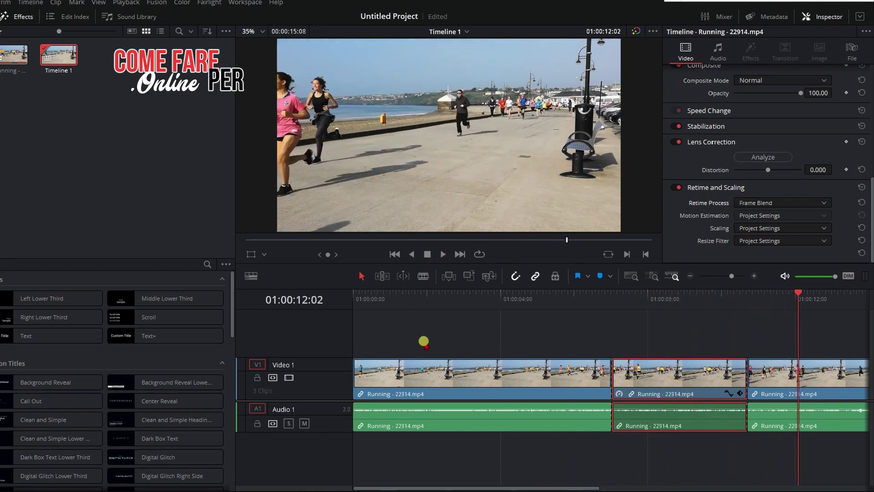